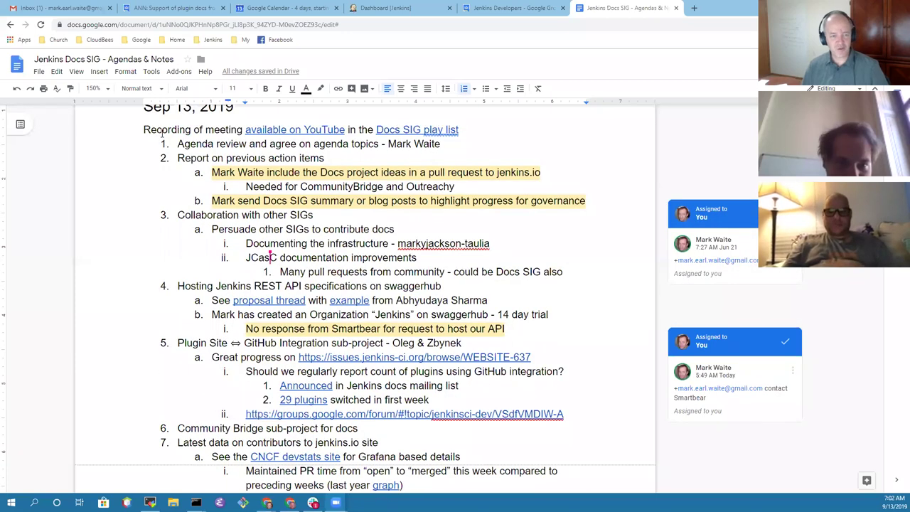
# Step through agenda items 2 to 4, selecting each line in turn.
pyautogui.click(198, 158)
pyautogui.press('Home')
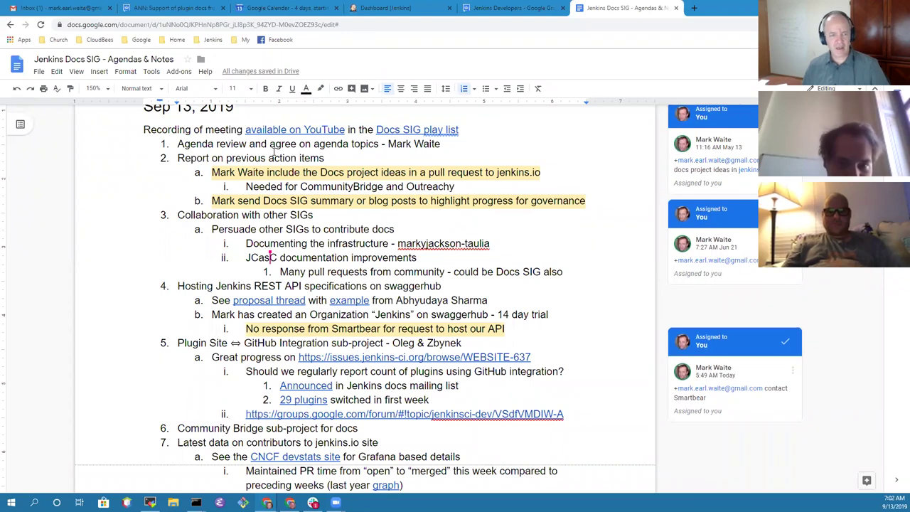
pyautogui.hotkey('ctrl', 'Home')
pyautogui.scroll(-10, 273, 151)
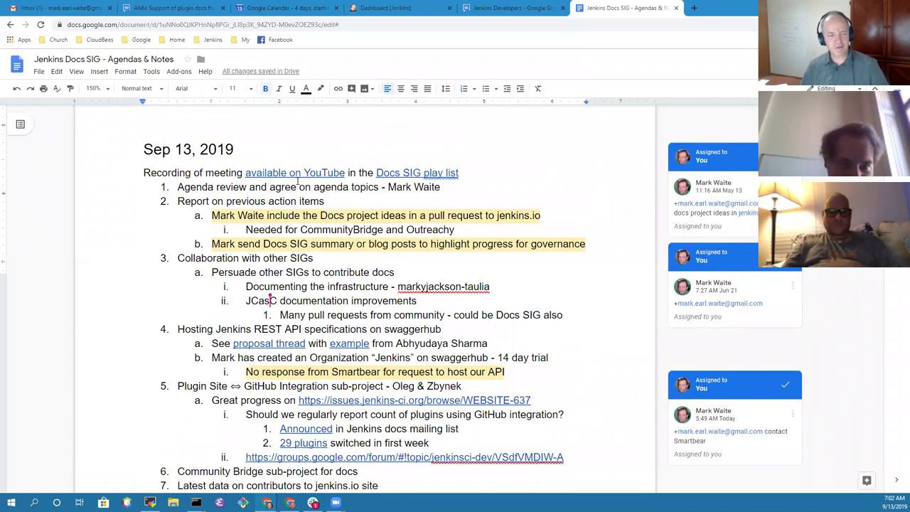
pyautogui.click(257, 176)
pyautogui.press('Home')
pyautogui.hotkey('shift', 'End')
pyautogui.press('Down')
pyautogui.press('Down')
pyautogui.press('Down')
pyautogui.press('Down')
pyautogui.press('Down')
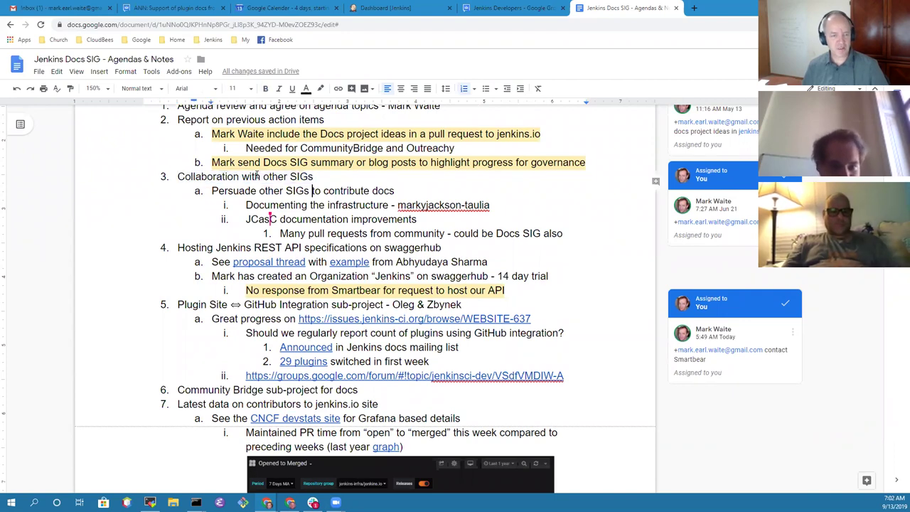
pyautogui.press('Home')
pyautogui.hotkey('shift', 'End')
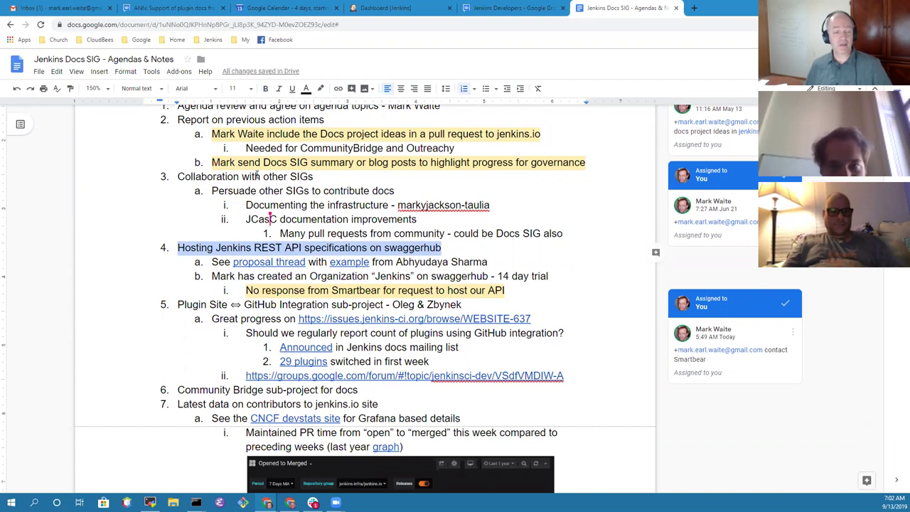
pyautogui.press('Down')
pyautogui.press('Down')
pyautogui.press('Down')
pyautogui.press('Down')
pyautogui.press('Down')
# Delete the trailing second presenter name from agenda item 5, Plugin Site ⇔ GitHub Integration.
pyautogui.press('Up')
pyautogui.press('Home')
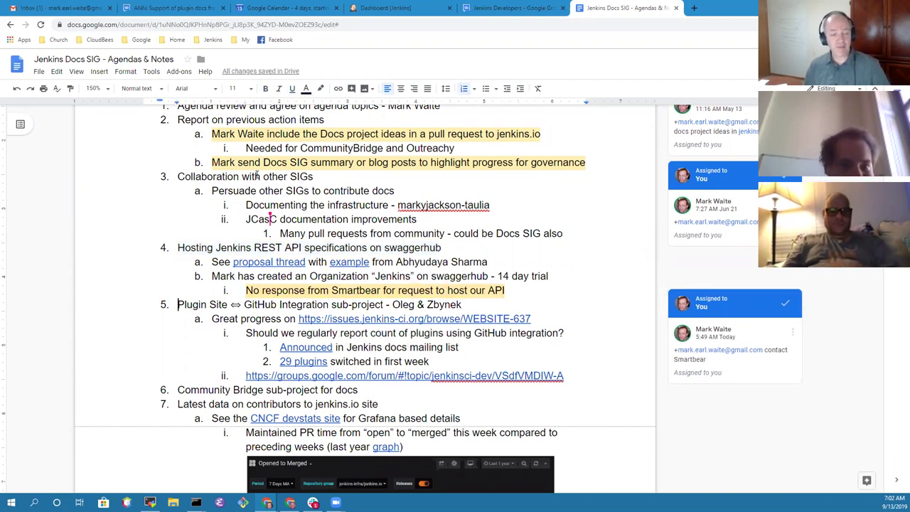
pyautogui.hotkey('shift', 'End')
pyautogui.press('End')
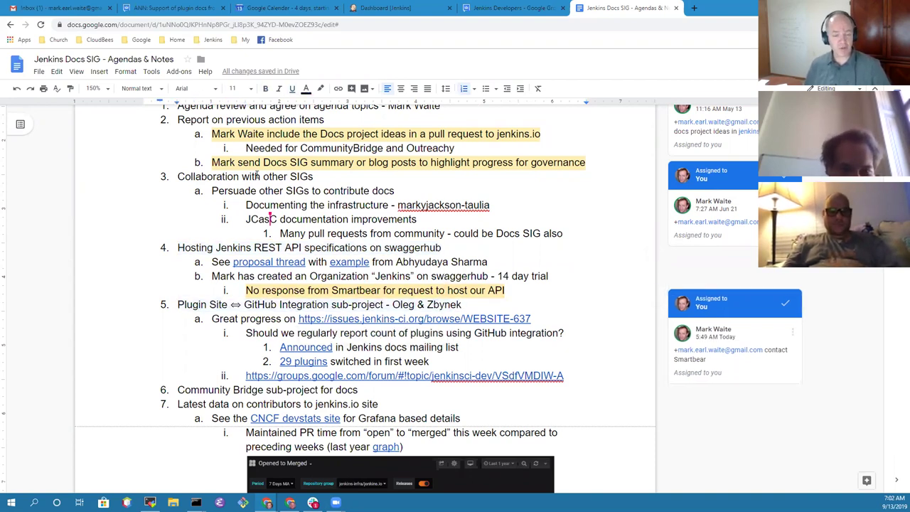
pyautogui.hotkey('shift', 'End')
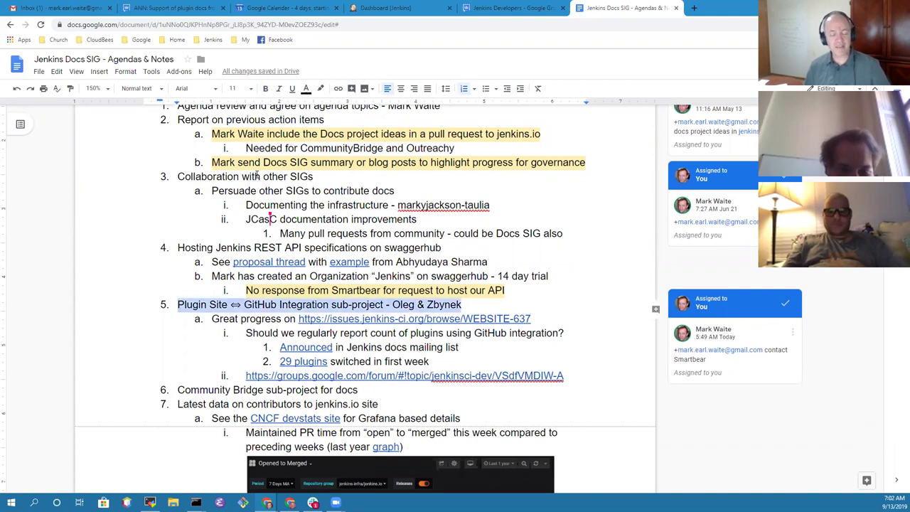
pyautogui.press('Home')
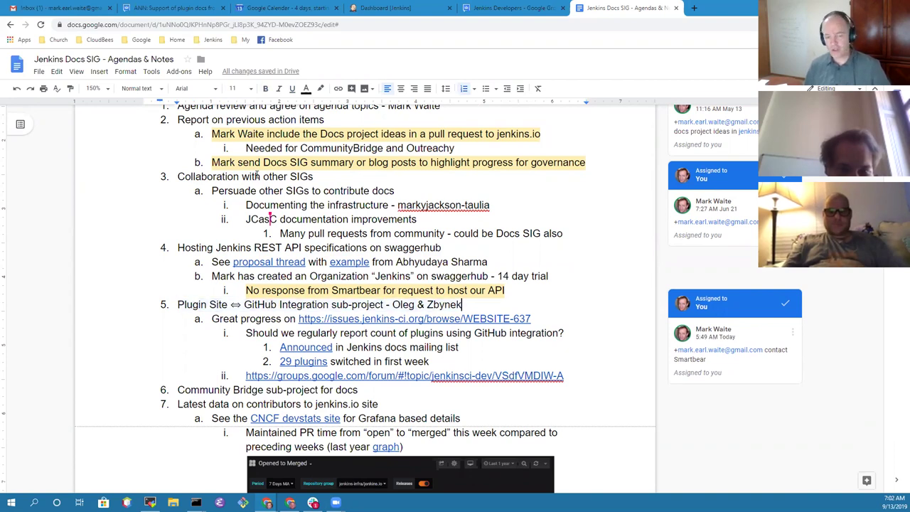
pyautogui.hotkey('ctrl', 'shift', 'Left')
pyautogui.hotkey('ctrl', 'shift', 'Left')
pyautogui.press('BackSpace')
pyautogui.press('BackSpace')
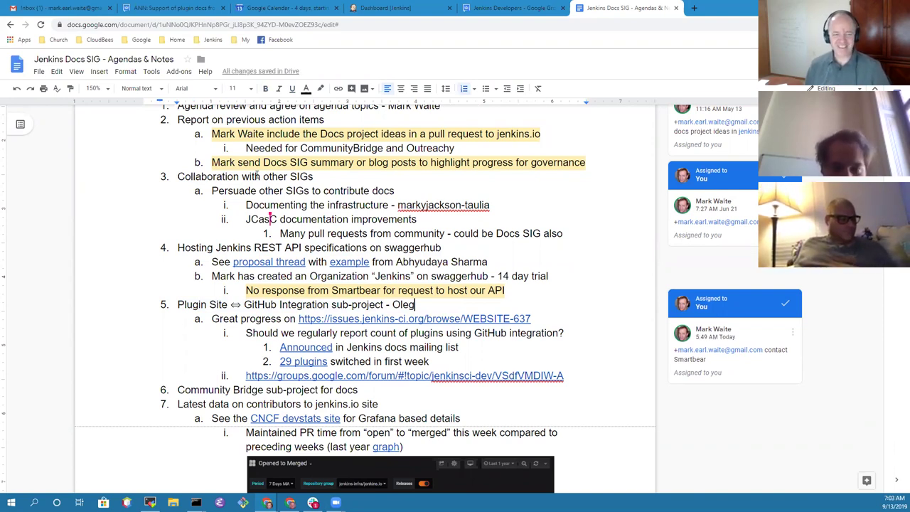
pyautogui.press('Down')
pyautogui.press('Down')
pyautogui.press('Down')
pyautogui.press('Down')
pyautogui.press('Down')
pyautogui.press('Down')
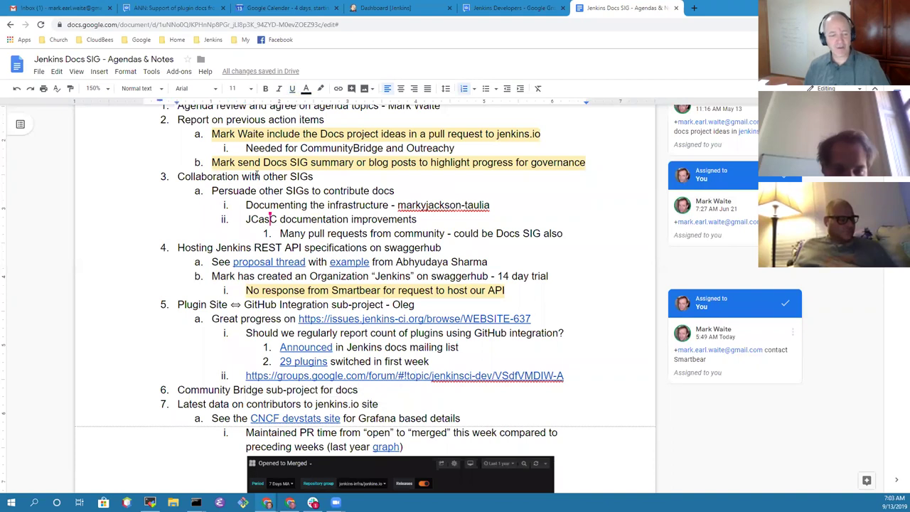
pyautogui.hotkey('shift', 'Home')
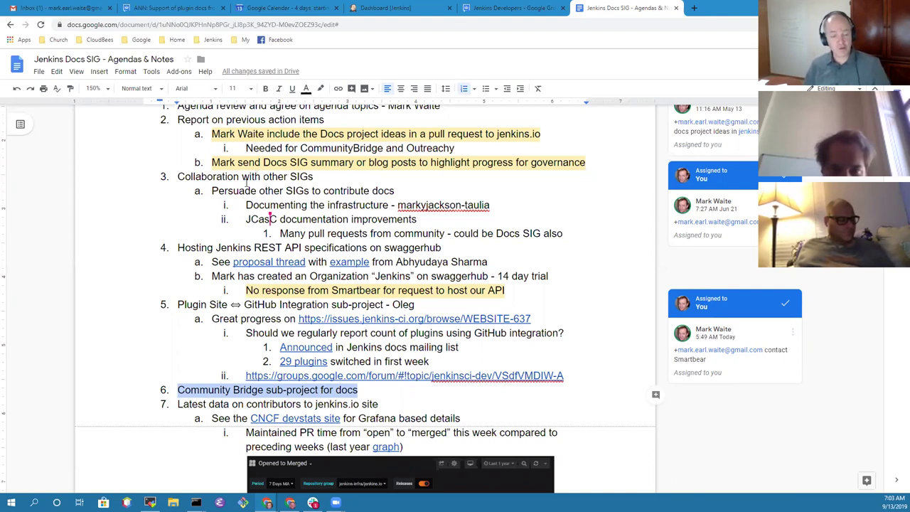
# Add a new empty numbered item after item 6, 'Community Bridge sub-project for docs'.
pyautogui.scroll(-3, 245, 179)
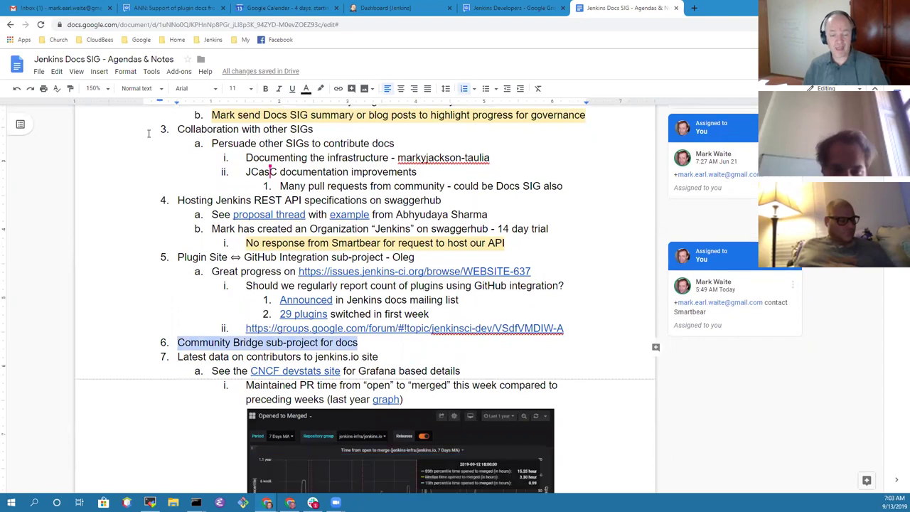
pyautogui.scroll(3, 279, 242)
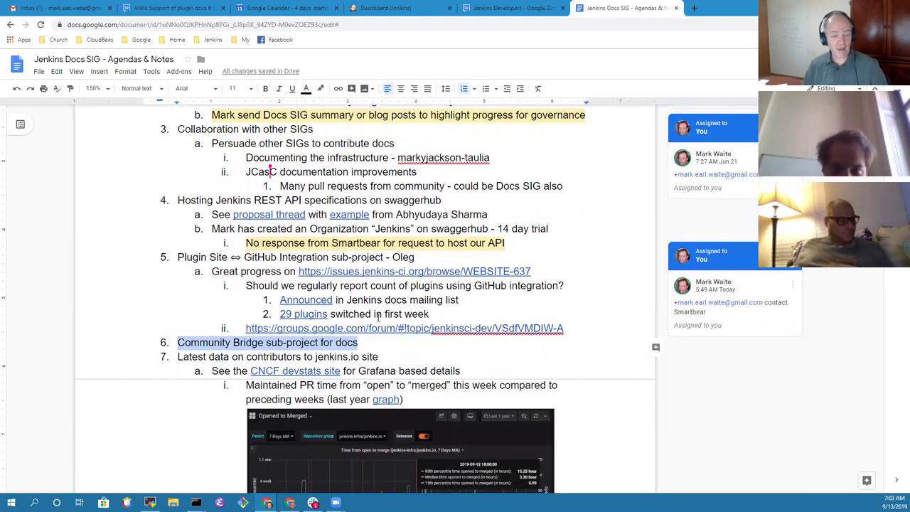
pyautogui.click(374, 402)
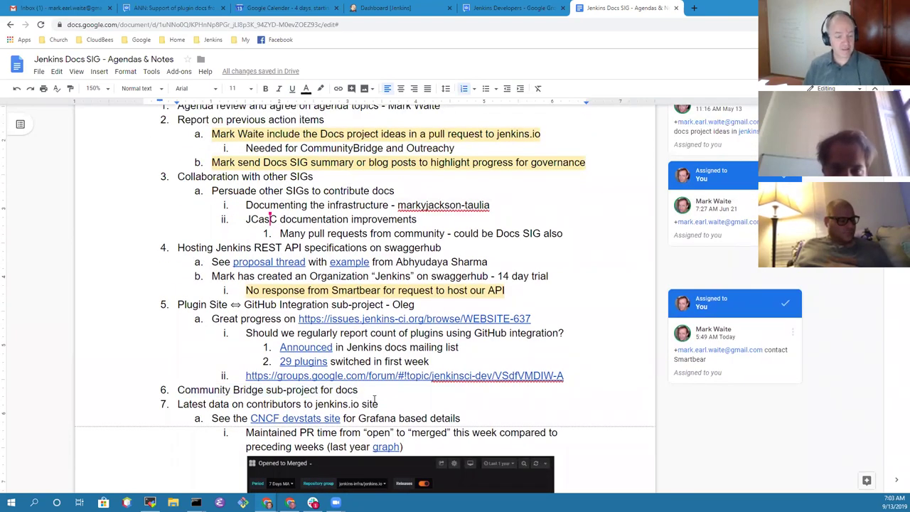
pyautogui.hotkey('shift', 'Home')
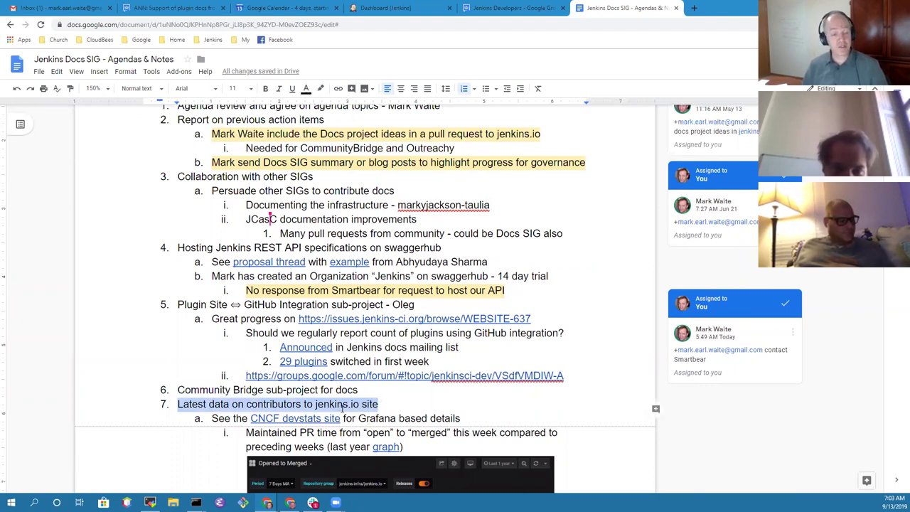
pyautogui.scroll(-1, 342, 407)
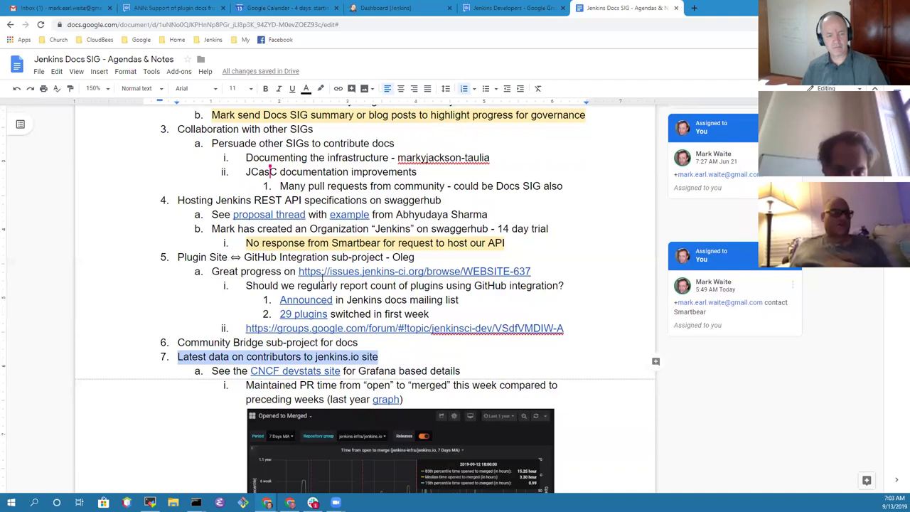
pyautogui.scroll(-4, 365, 316)
pyautogui.scroll(3, 335, 304)
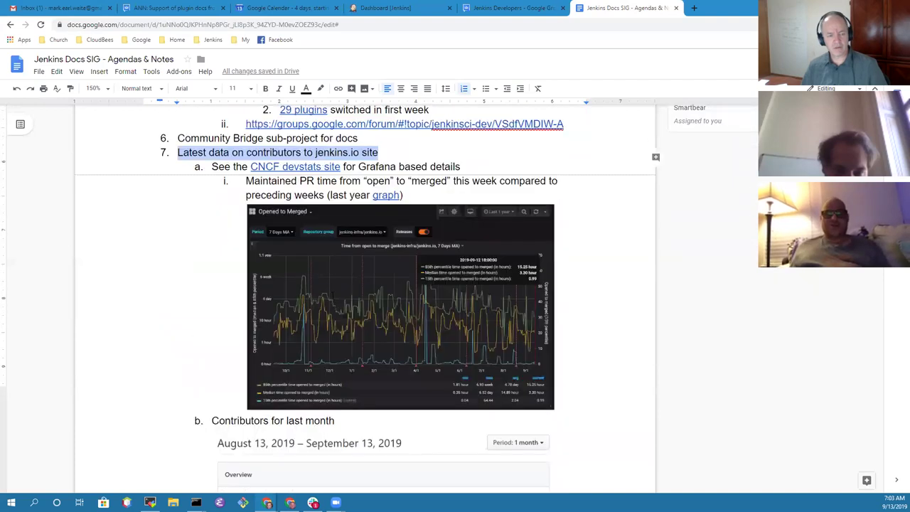
pyautogui.click(371, 248)
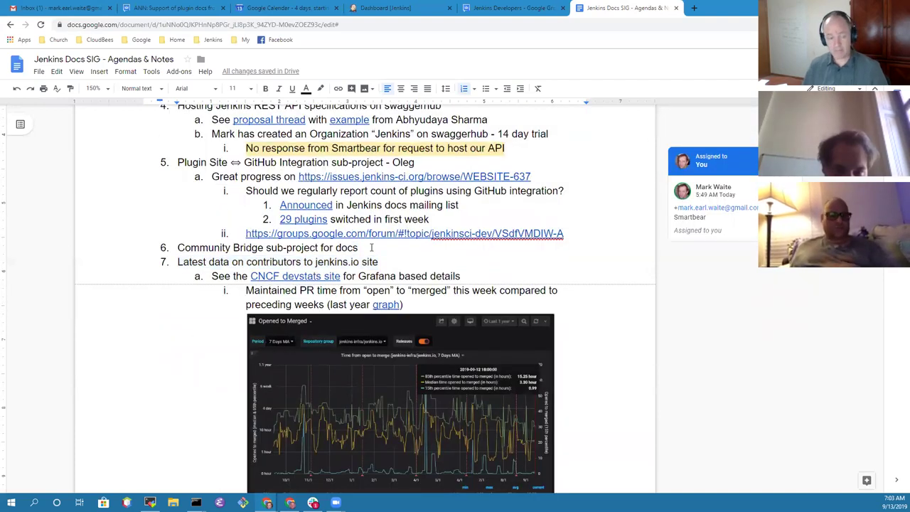
pyautogui.press('Return')
# Enter 'Governance board, elections, and documentation officer' as agenda item 7.
pyautogui.write('Governance boa')
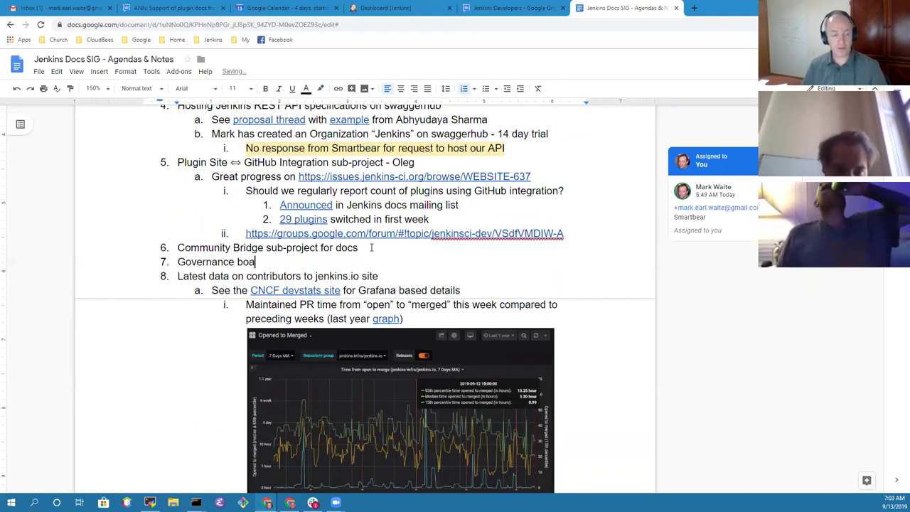
pyautogui.write('rd, electi')
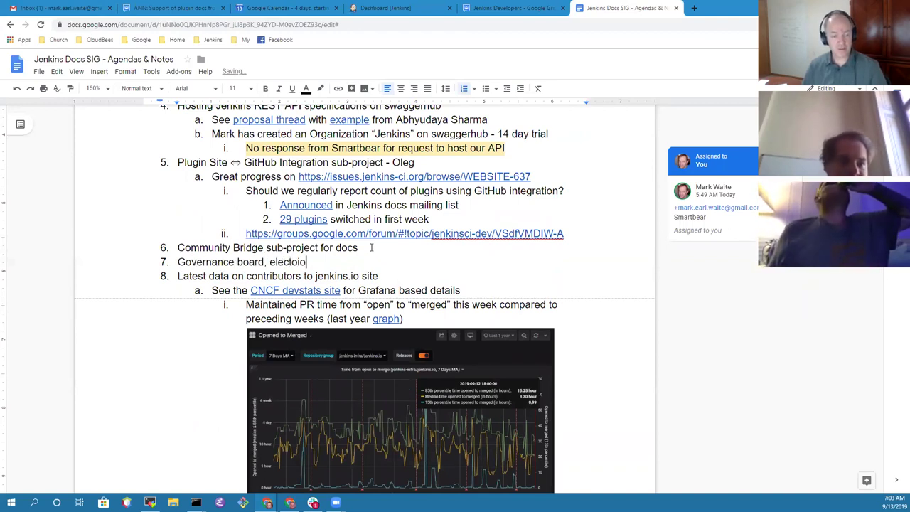
pyautogui.write('ons, and docum')
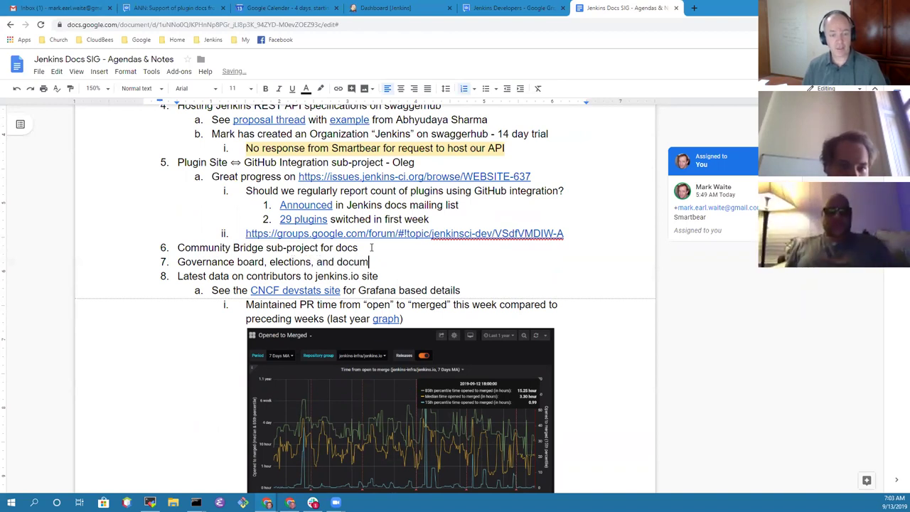
pyautogui.write('entation officer')
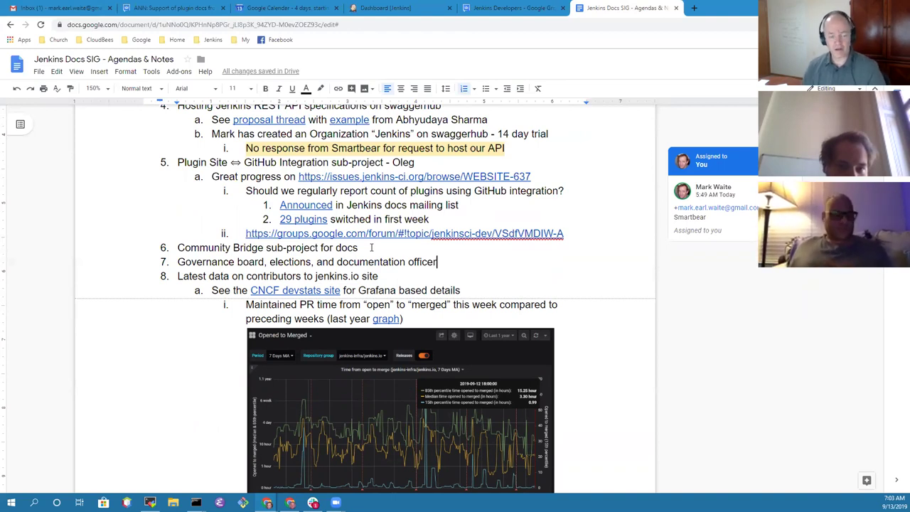
pyautogui.scroll(5, 357, 248)
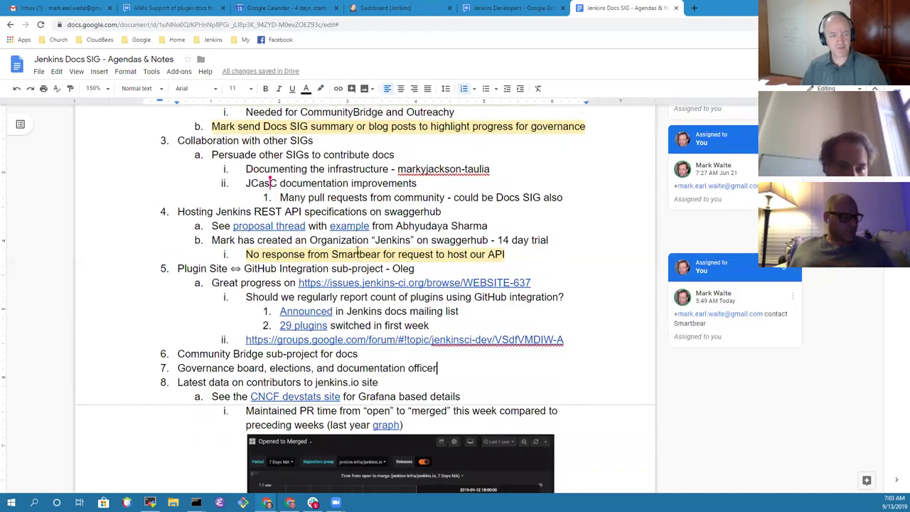
pyautogui.press('Home')
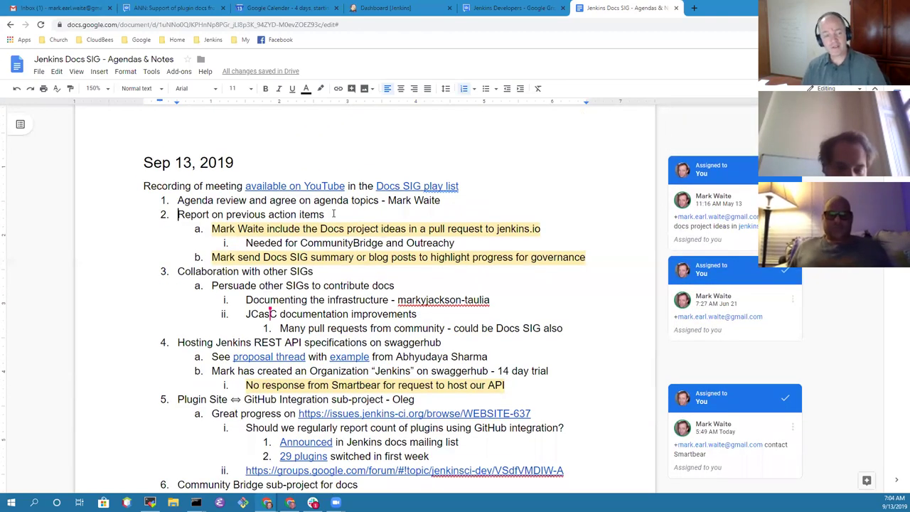
# Create an empty indented sub-bullet i. under action item 2b about the Docs SIG summary.
pyautogui.click(362, 229)
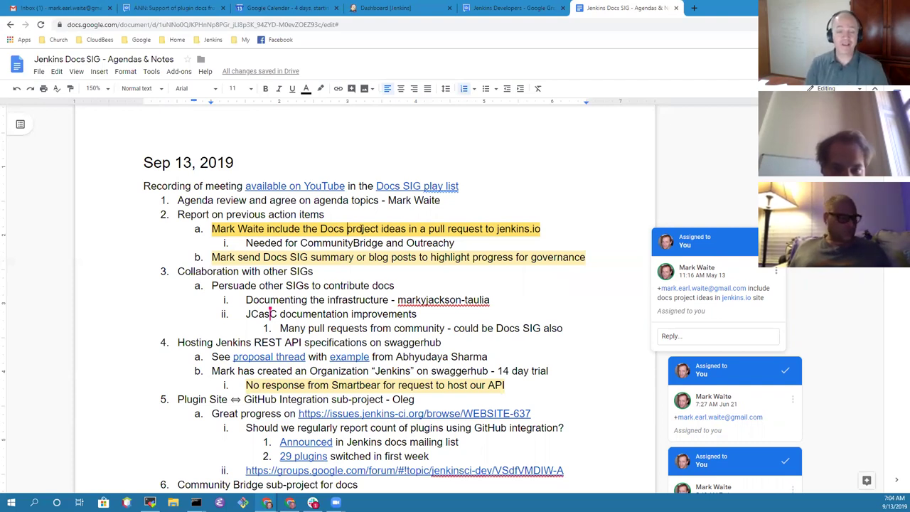
pyautogui.press('Down')
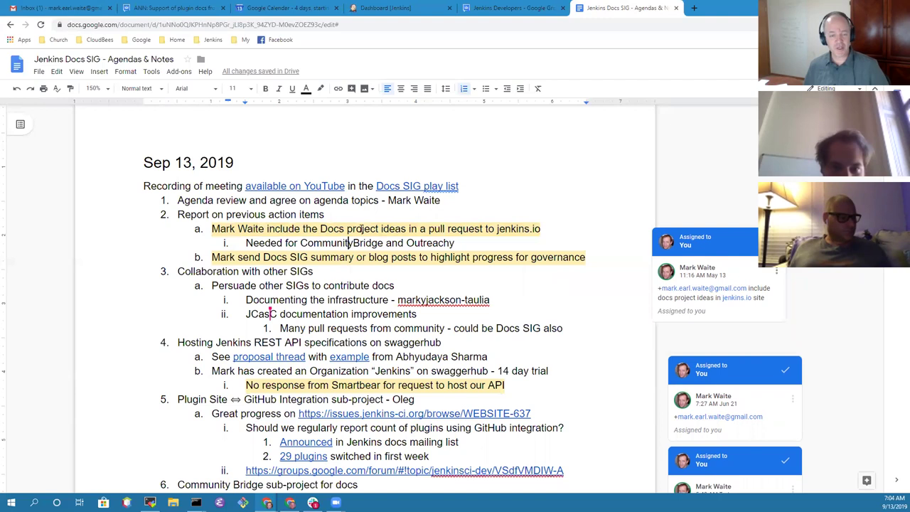
pyautogui.press('End')
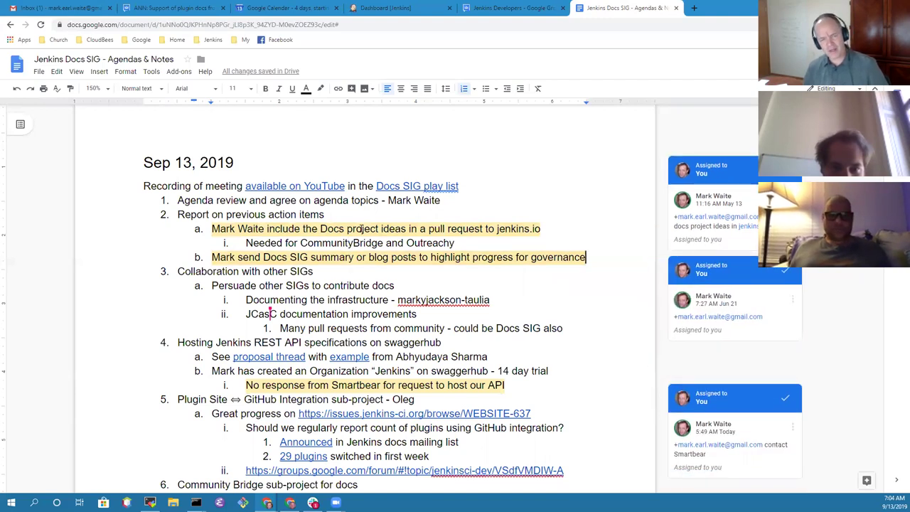
pyautogui.press('Return')
pyautogui.press('Tab')
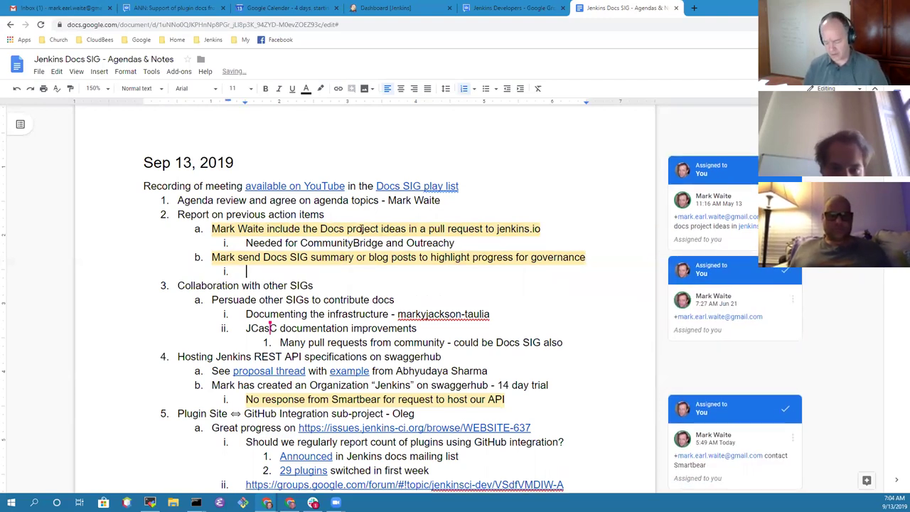
# Write the sub-note 'post today along with meeting notes' under action item 2b.
pyautogui.write('Marik')
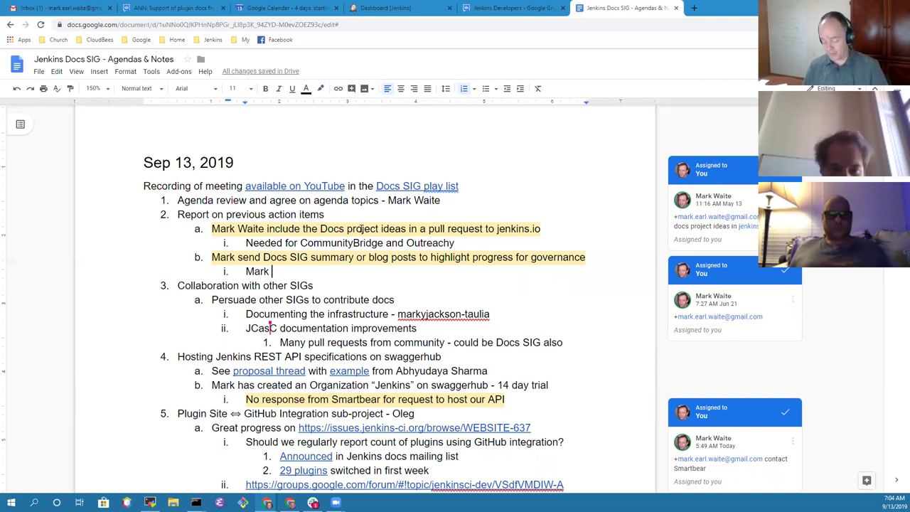
pyautogui.write('post ')
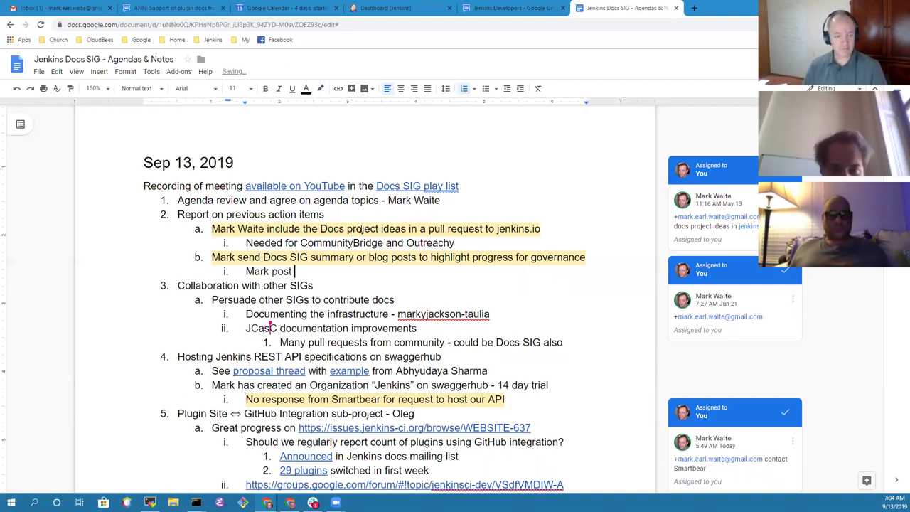
pyautogui.write('today along wiht the')
pyautogui.press('BackSpace')
pyautogui.press('BackSpace')
pyautogui.press('BackSpace')
pyautogui.press('BackSpace')
pyautogui.press('BackSpace')
pyautogui.press('BackSpace')
pyautogui.press('BackSpace')
pyautogui.press('BackSpace')
pyautogui.press('BackSpace')
pyautogui.write('wel')
pyautogui.press('BackSpace')
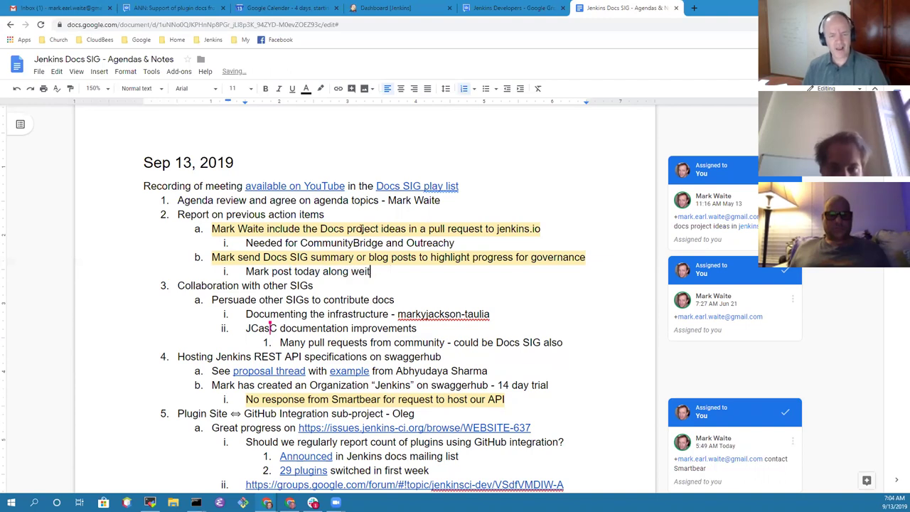
pyautogui.press('BackSpace')
pyautogui.write('ith')
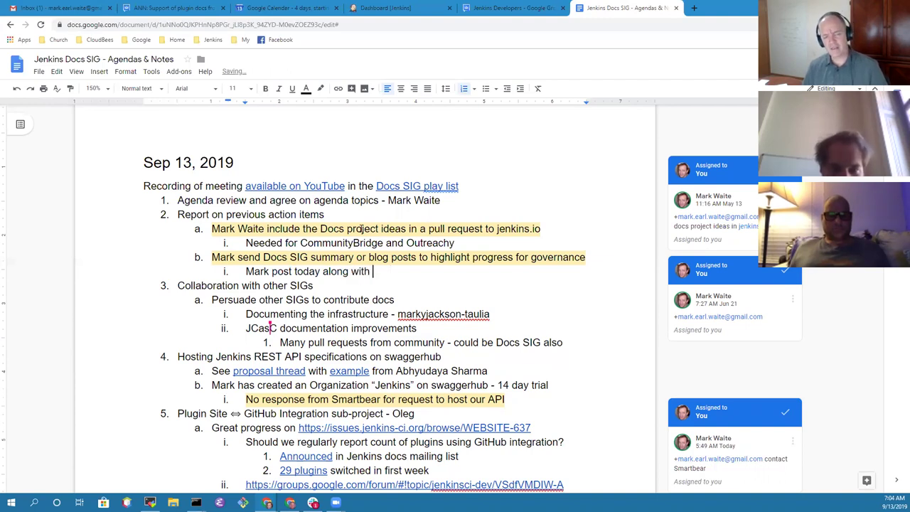
pyautogui.write(' mee')
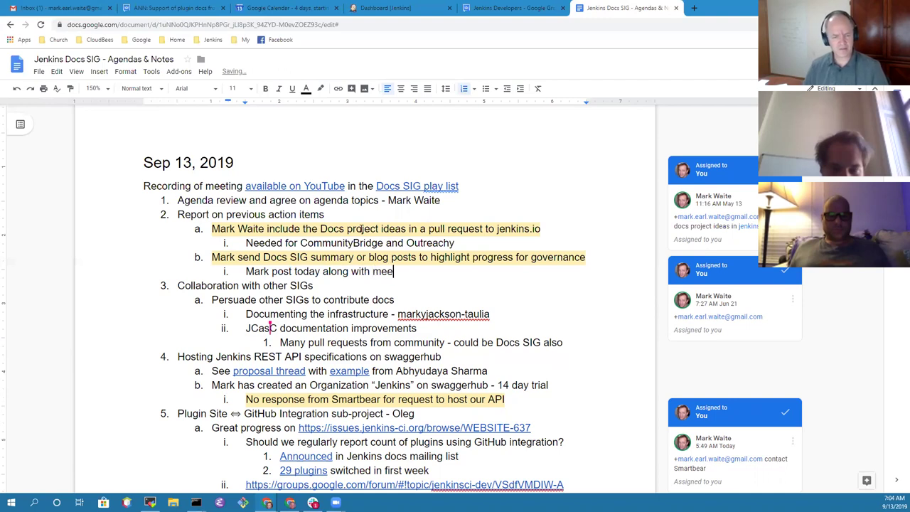
pyautogui.write('ting notes')
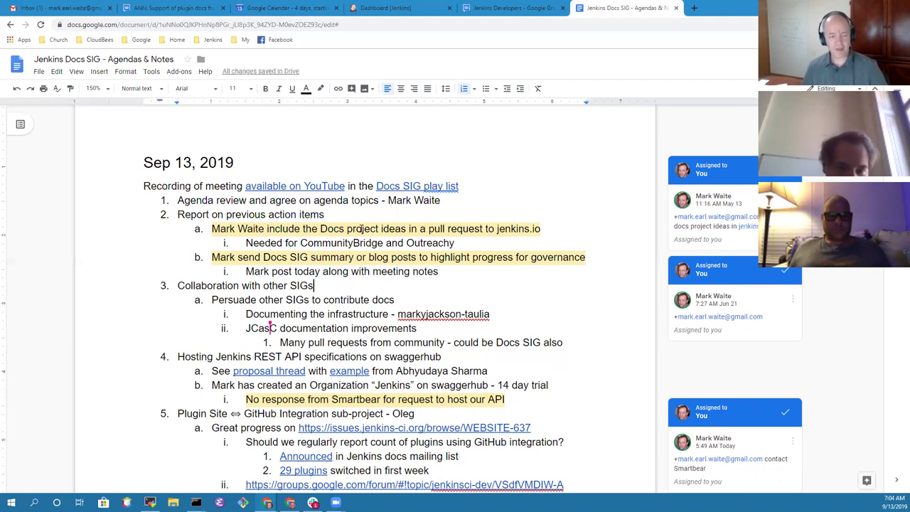
pyautogui.hotkey('shift', 'End')
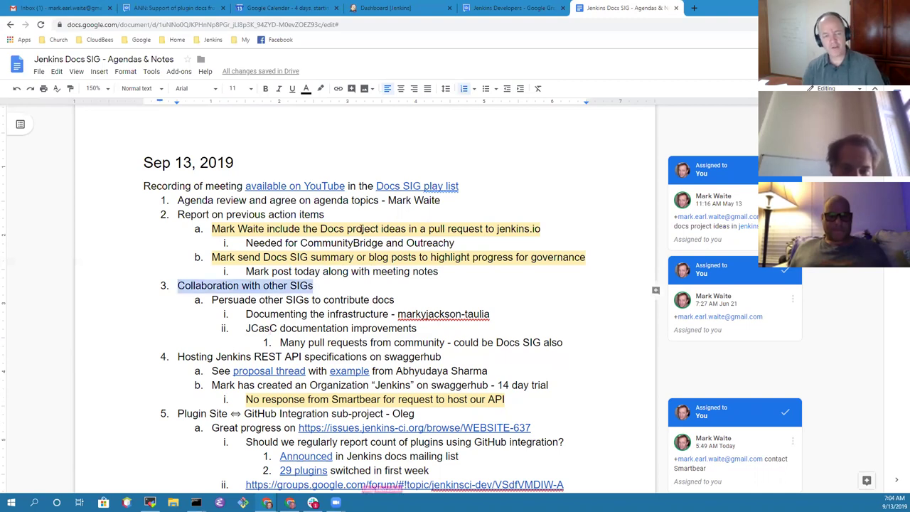
# Create an indented numbered sub-point below the 'Documenting the infrastructure' line.
pyautogui.press('Down')
pyautogui.press('Down')
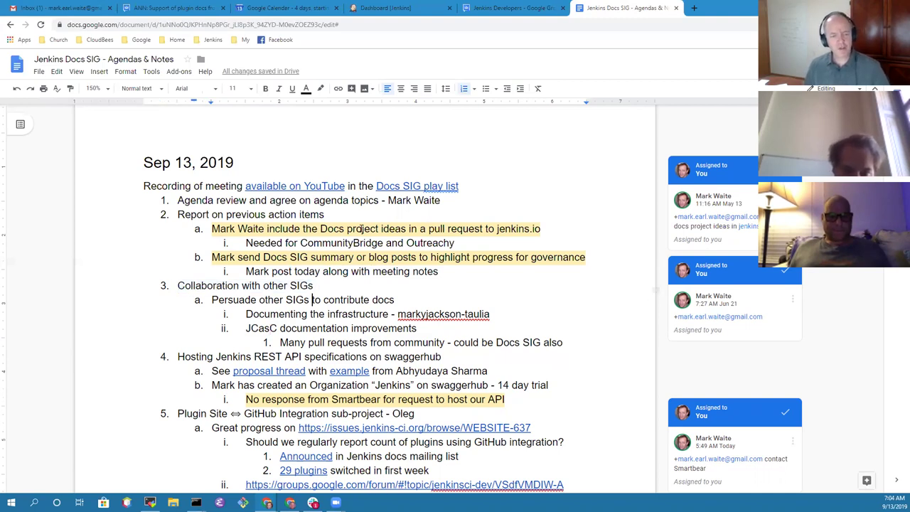
pyautogui.hotkey('shift', 'End')
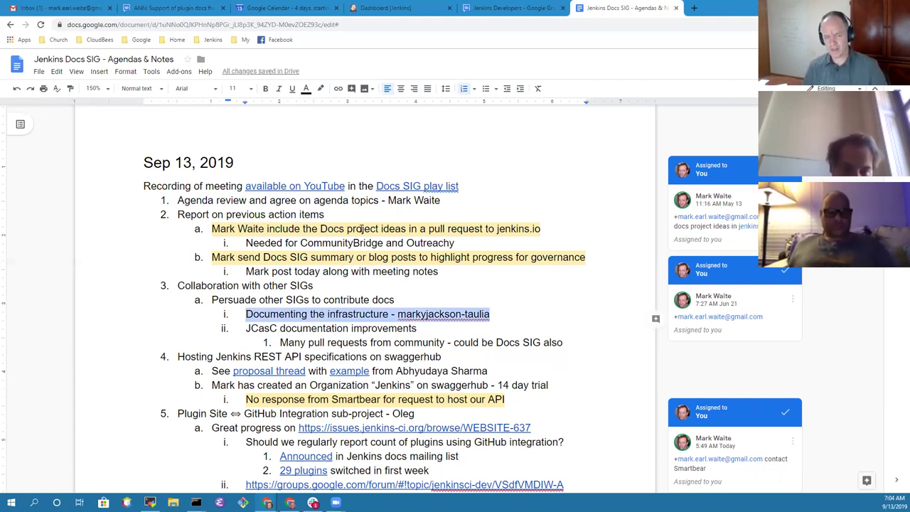
pyautogui.press('Right')
pyautogui.press('Return')
pyautogui.press('Tab')
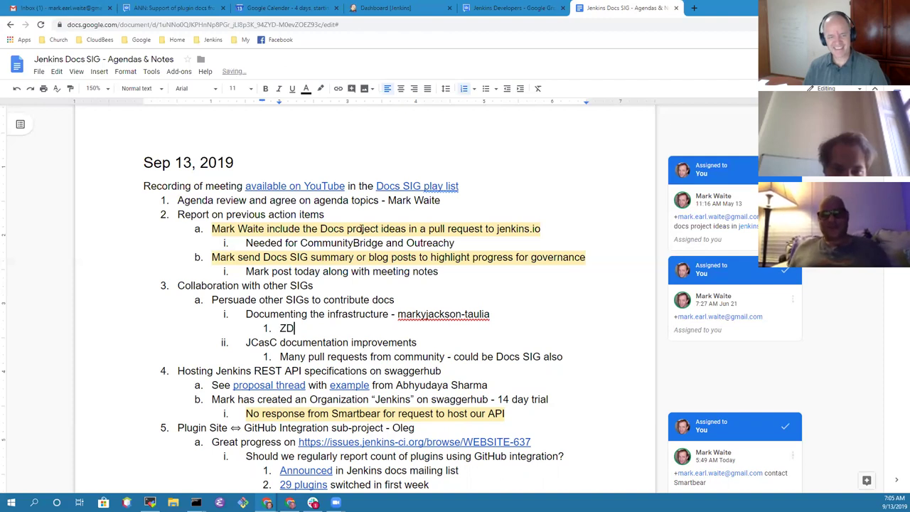
# Type the sub-note 'Wide, vast infra that supports the Jenkins prokect' under Documenting the infrastructure.
pyautogui.write('Scary pla')
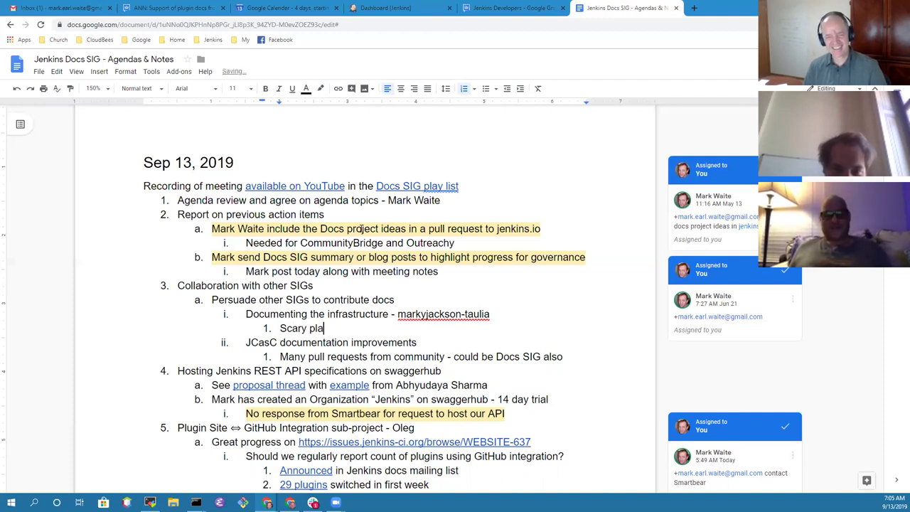
pyautogui.hotkey('ctrl', 'BackSpace')
pyautogui.hotkey('ctrl', 'BackSpace')
pyautogui.write('Wide')
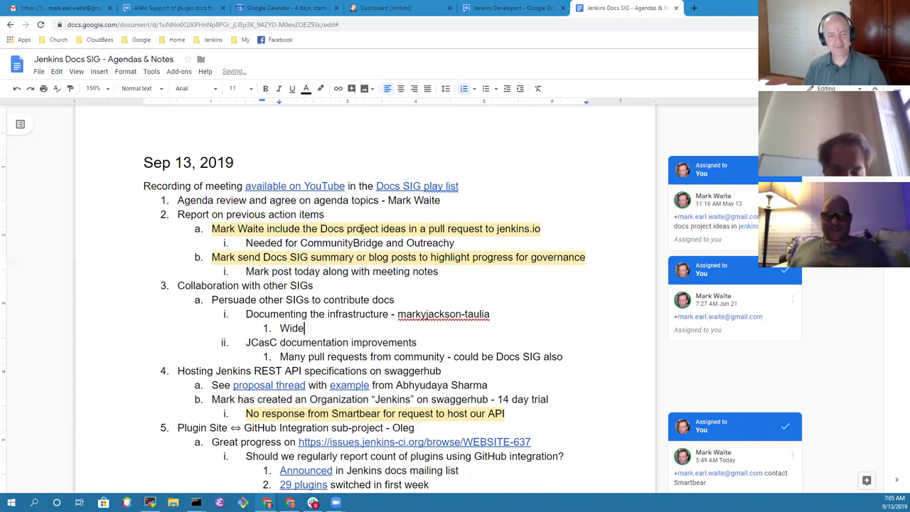
pyautogui.write(', vast inf')
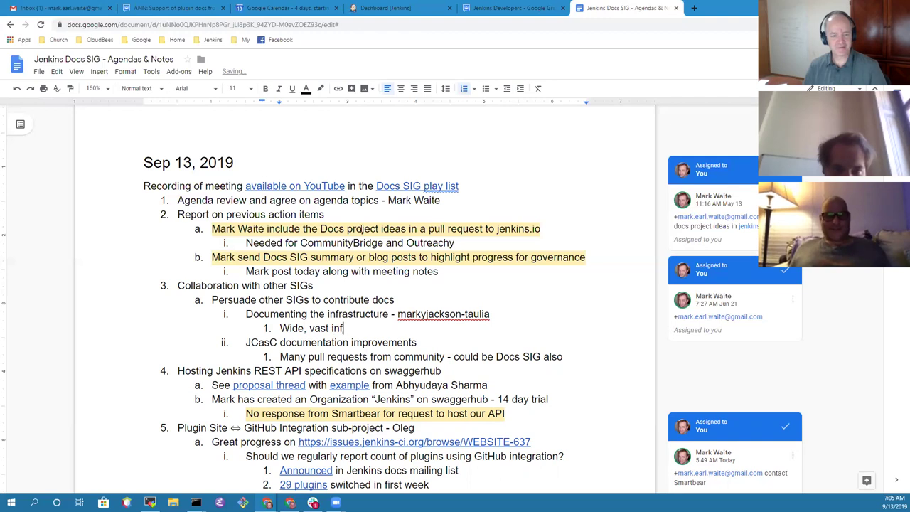
pyautogui.press('BackSpace')
pyautogui.write('t')
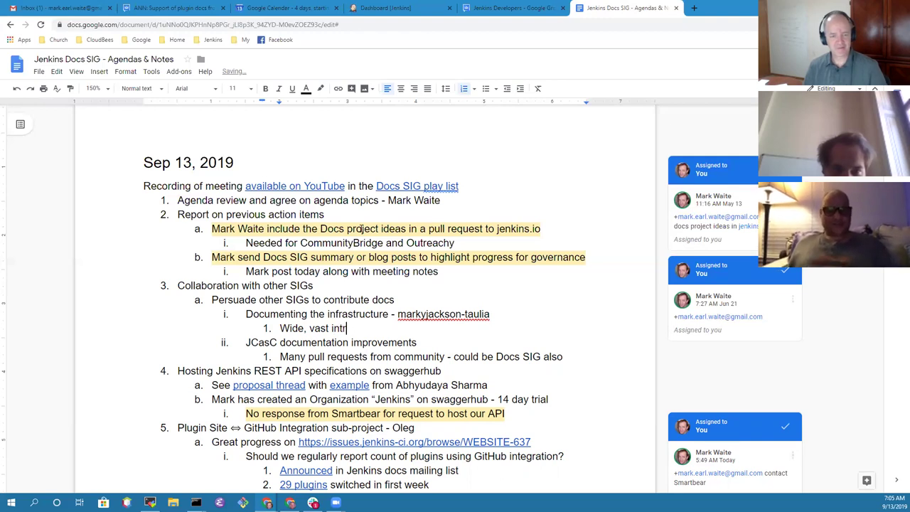
pyautogui.press('BackSpace')
pyautogui.write('fra that ')
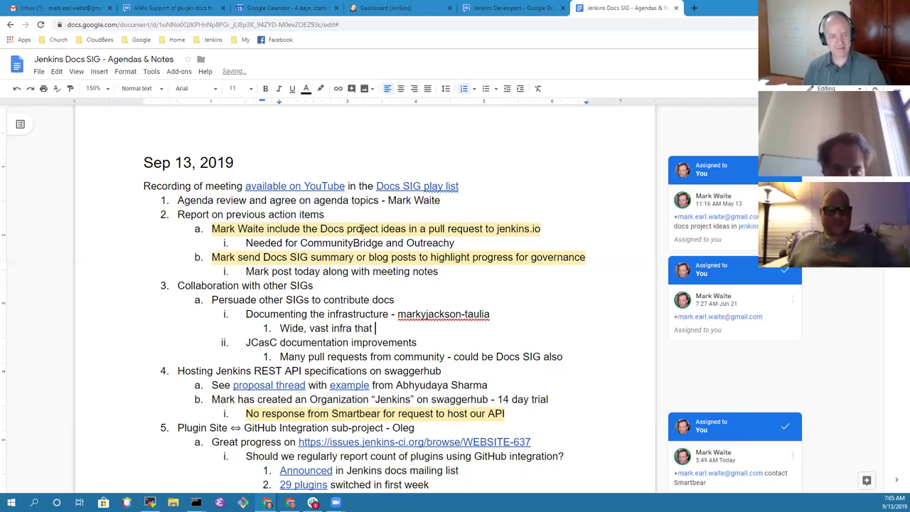
pyautogui.write('supports the Jenkin')
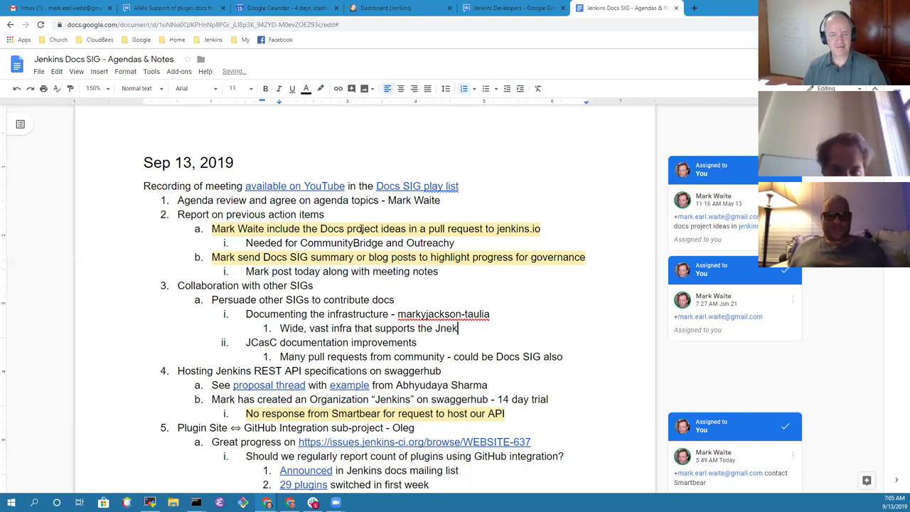
pyautogui.hotkey('ctrl', 'BackSpace')
pyautogui.write('Jenkins prokect')
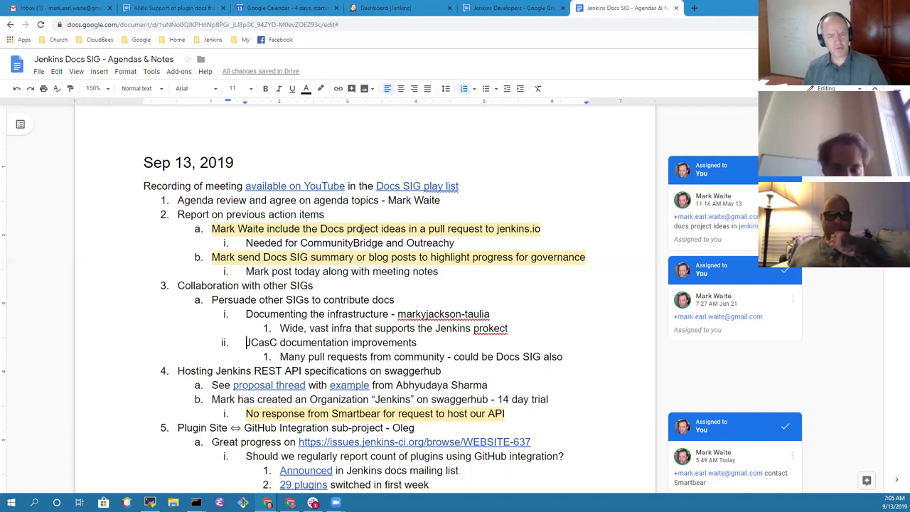
pyautogui.hotkey('shift', 'End')
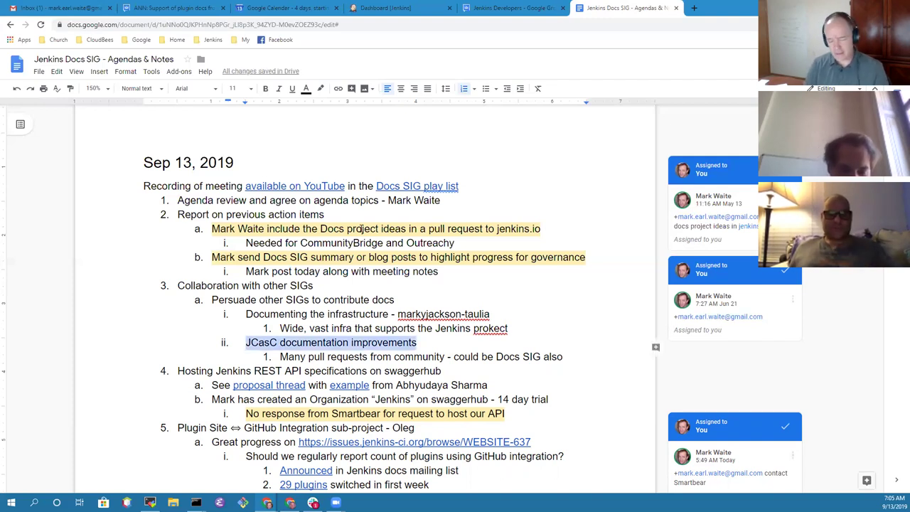